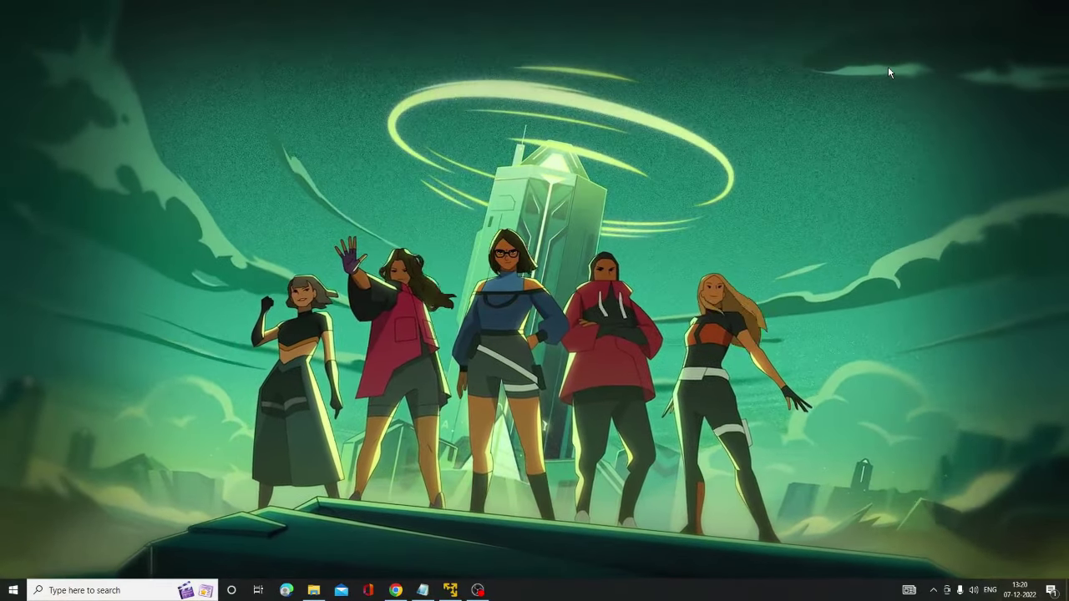
Step: Search Windows for 'defender' and launch Windows Defender Firewall with Advanced Security
{"action": "left_click", "coordinate": [125, 590]}
{"action": "type", "text": "de"}
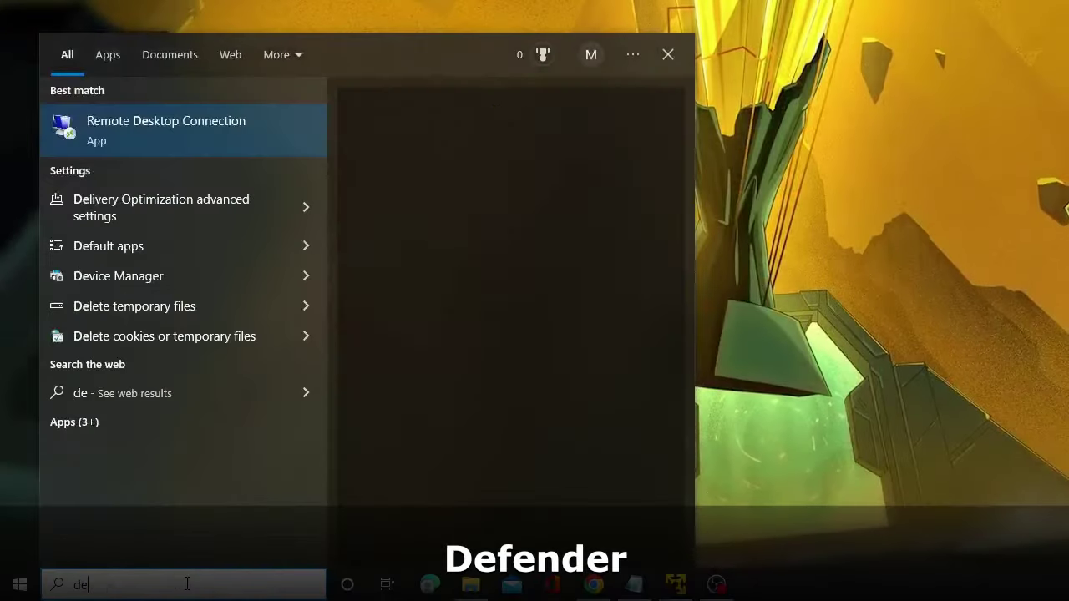
{"action": "type", "text": "fender"}
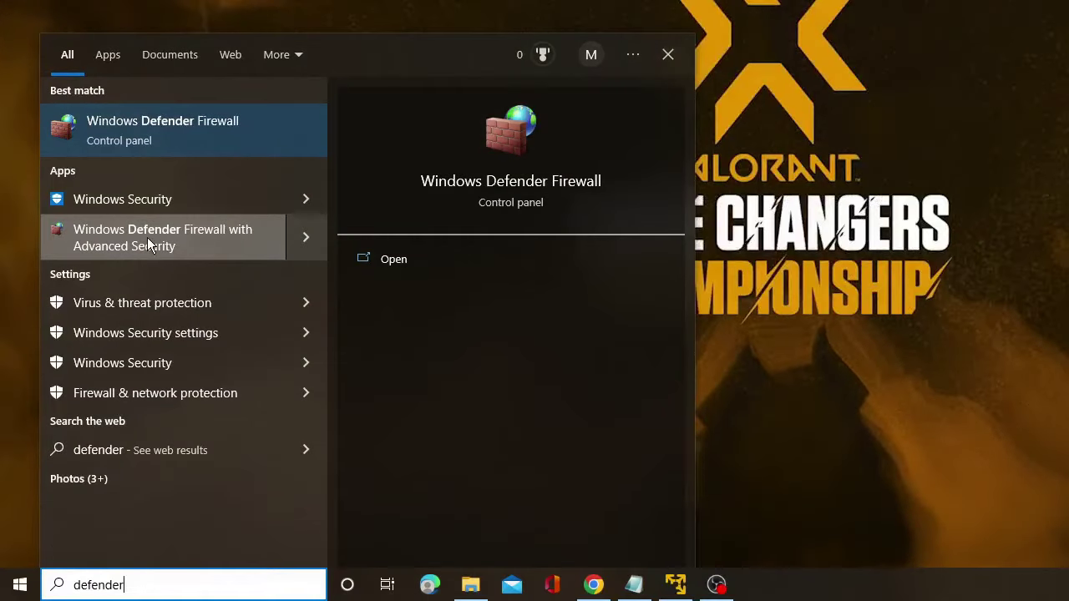
{"action": "left_click", "coordinate": [147, 237]}
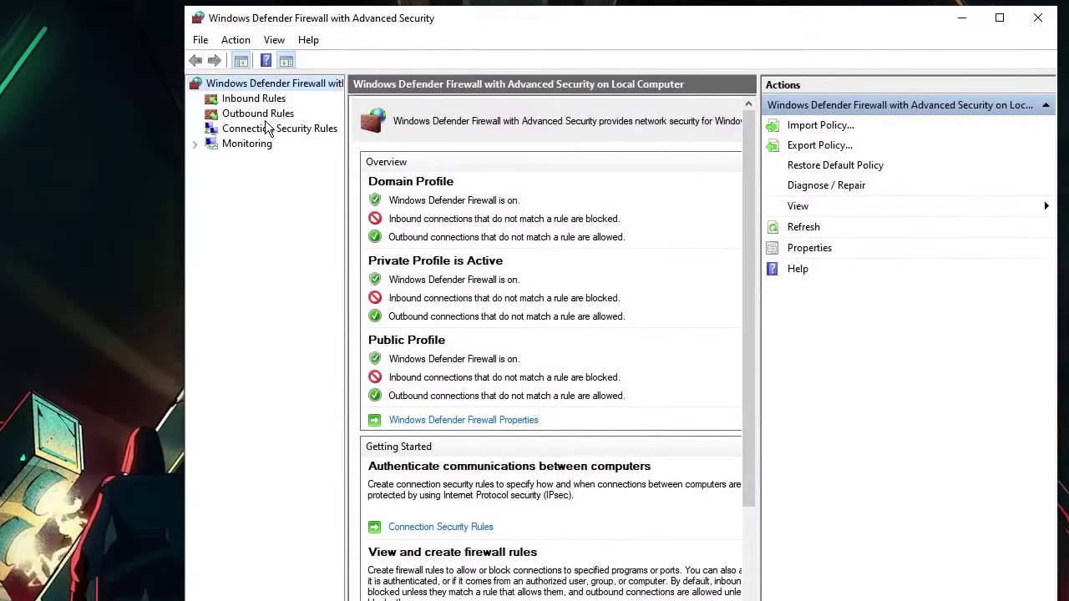
Step: Start a new outbound rule from Outbound Rules with the Program rule type
{"action": "left_click", "coordinate": [255, 114]}
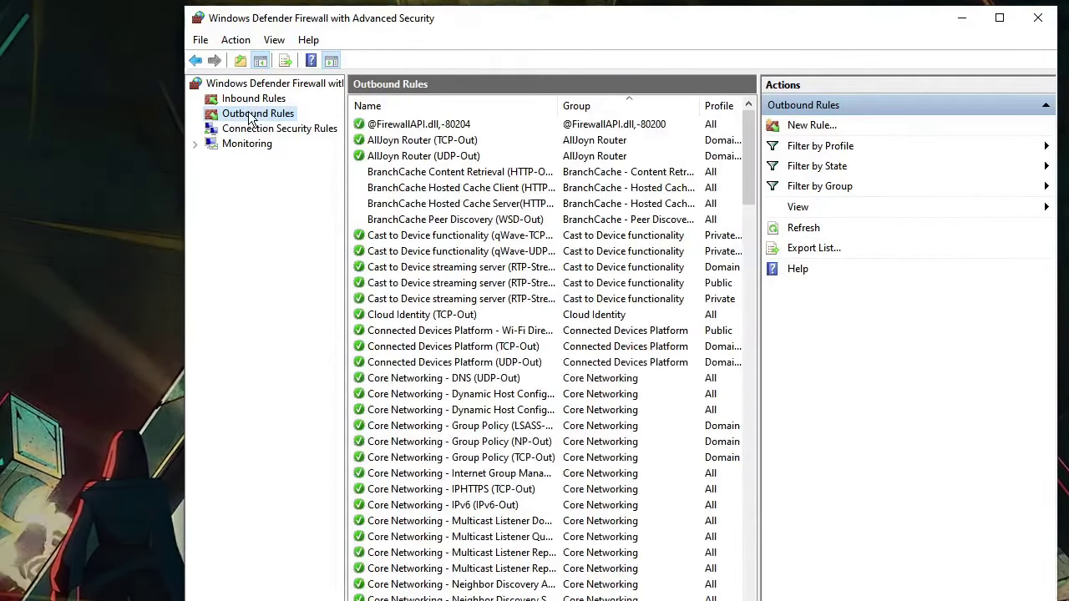
{"action": "left_click", "coordinate": [810, 127]}
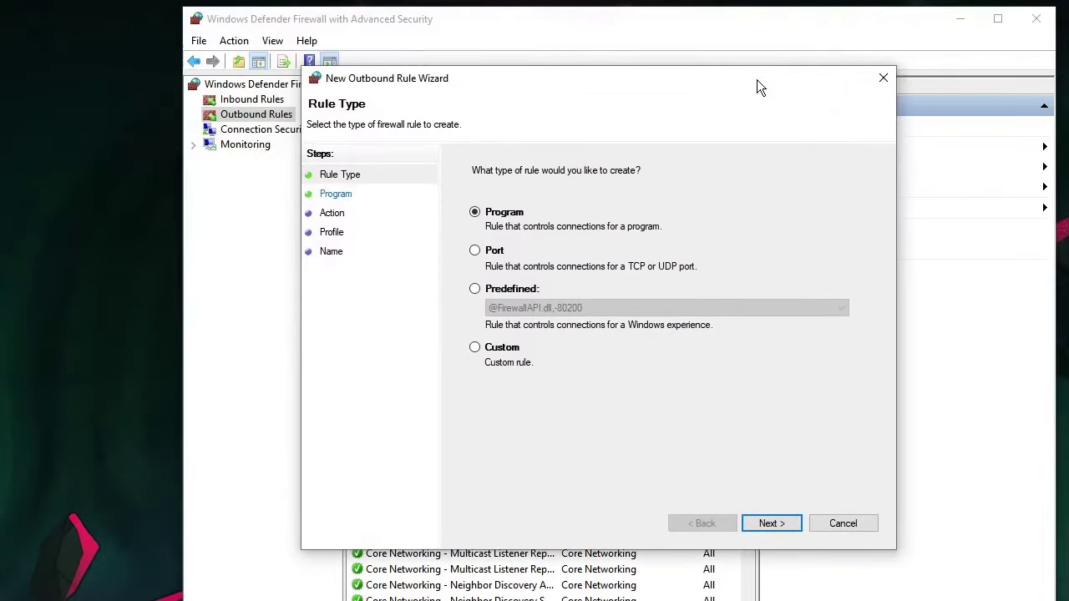
{"action": "left_click_drag", "start_coordinate": [222, 4], "coordinate": [764, 80]}
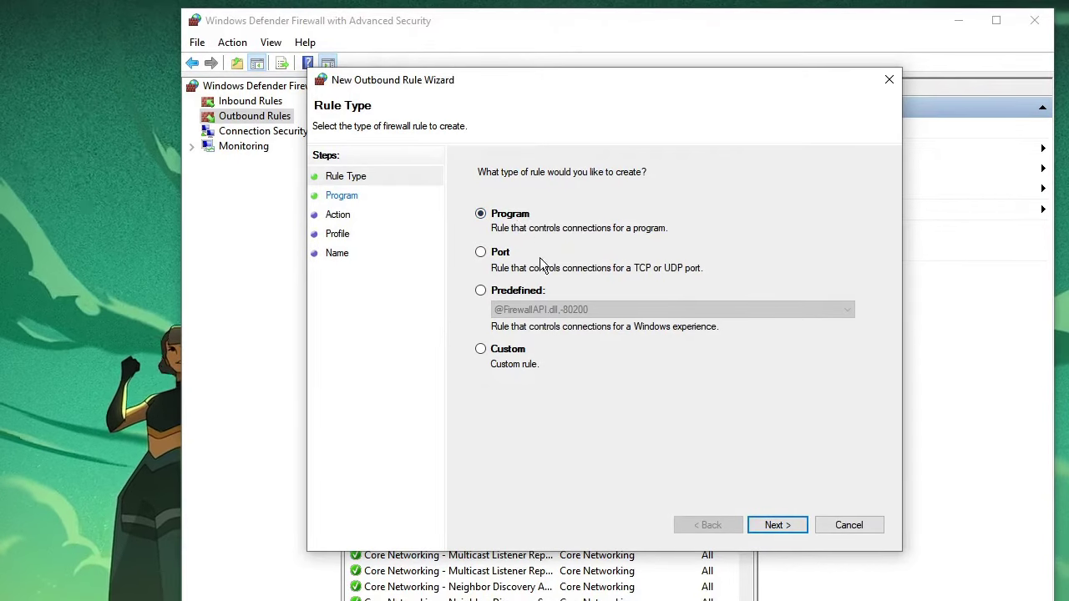
{"action": "left_click", "coordinate": [769, 524]}
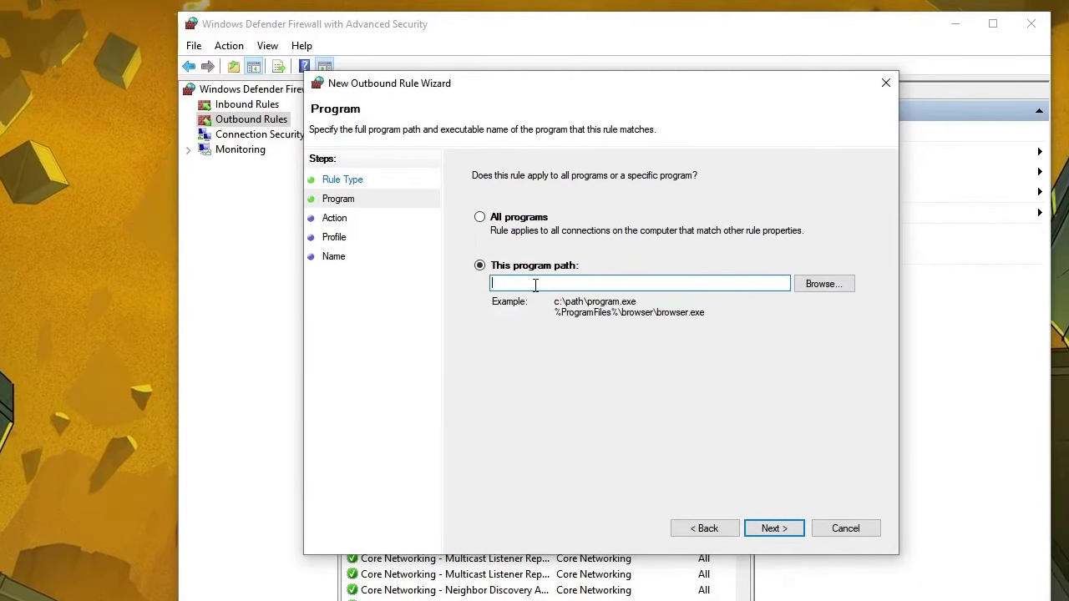
Step: Browse to C:\Program Files (x86)\ClownfishVoiceChanger and select ClownfishVoiceChanger.exe
{"action": "left_click", "coordinate": [821, 284]}
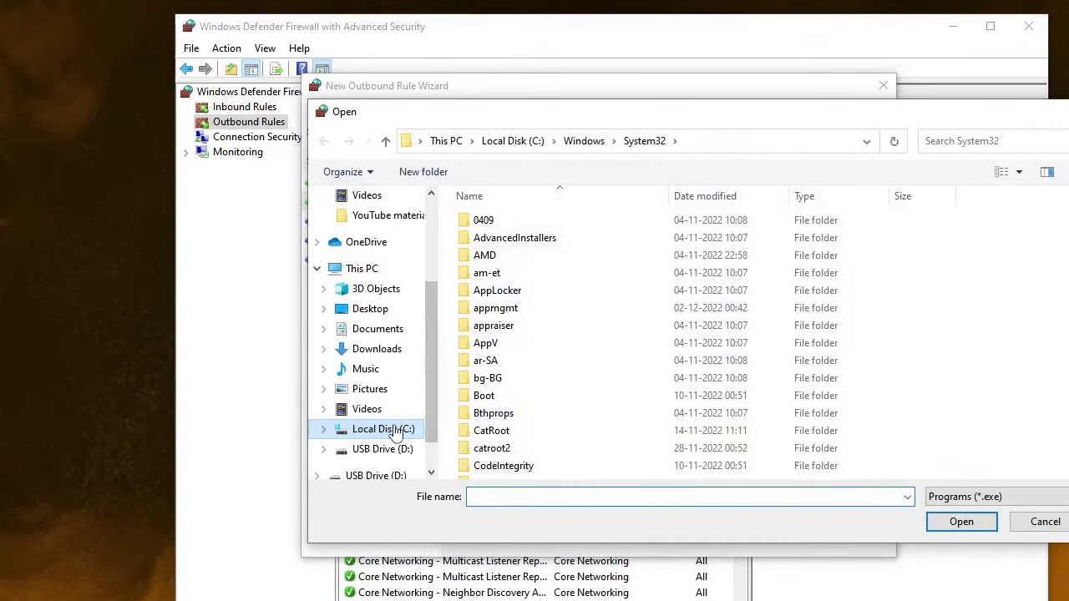
{"action": "left_click", "coordinate": [393, 434]}
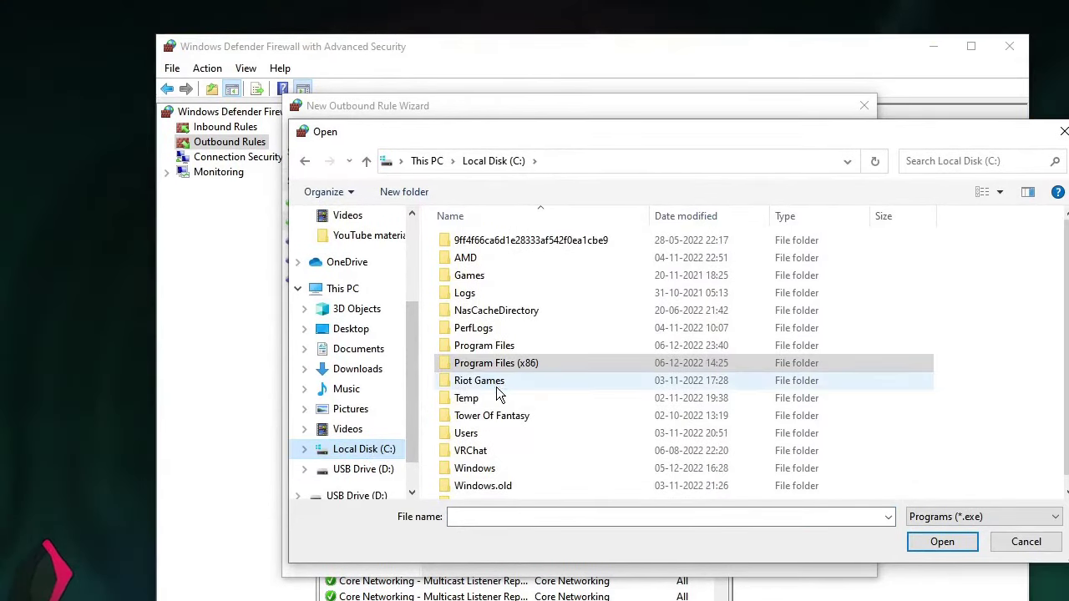
{"action": "left_click", "coordinate": [498, 384]}
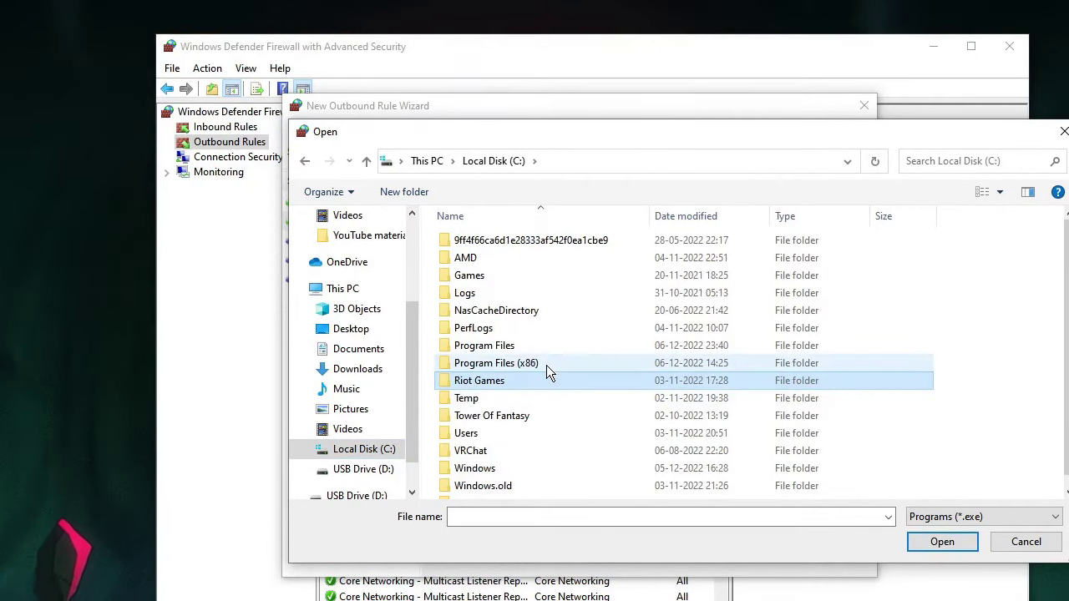
{"action": "double_click", "coordinate": [546, 365]}
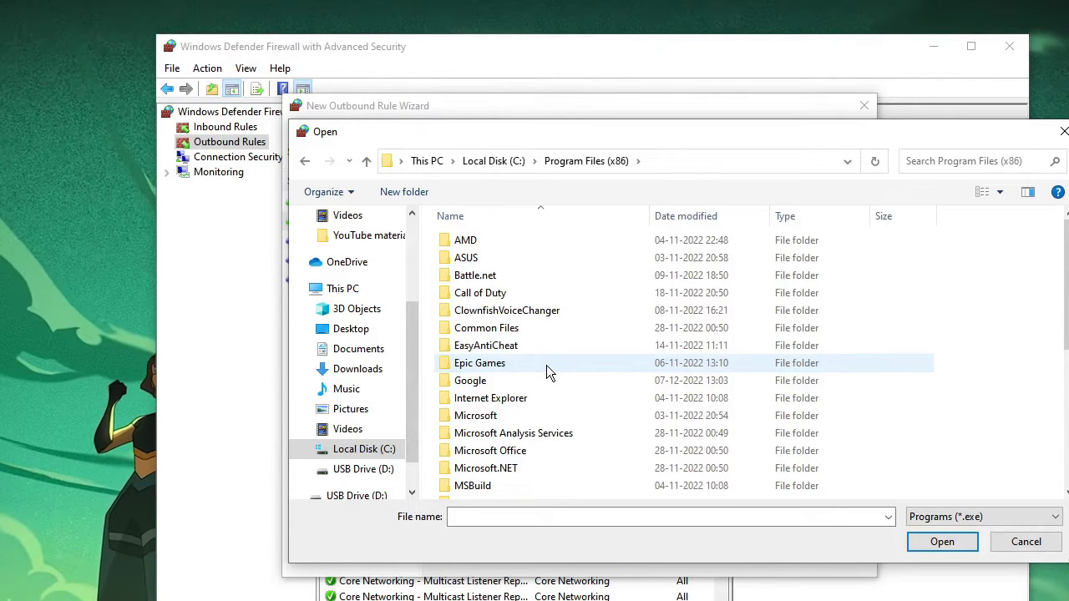
{"action": "left_click", "coordinate": [514, 310]}
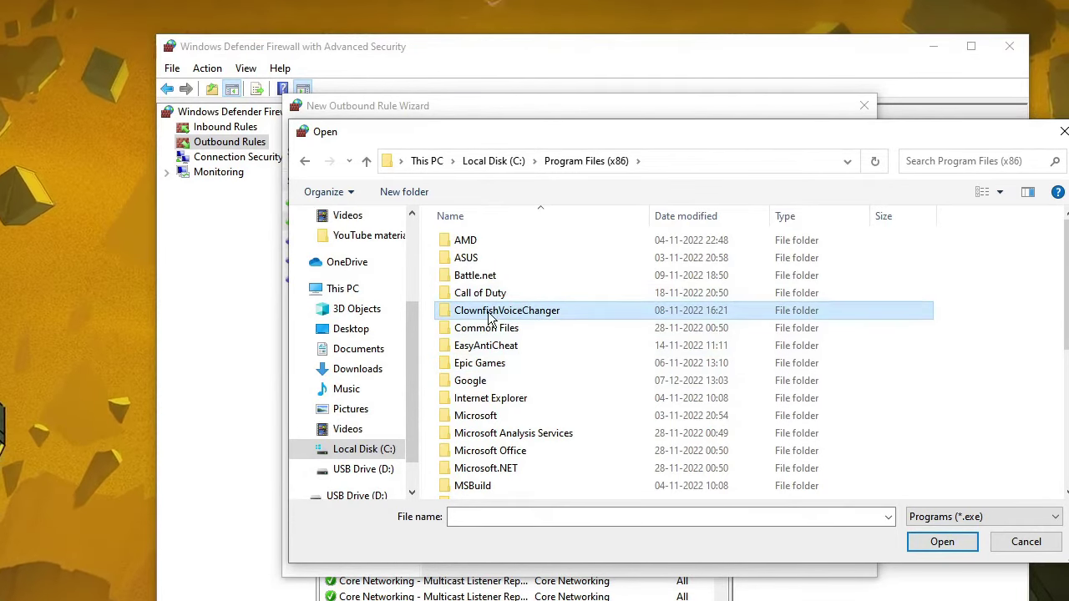
{"action": "double_click", "coordinate": [541, 311]}
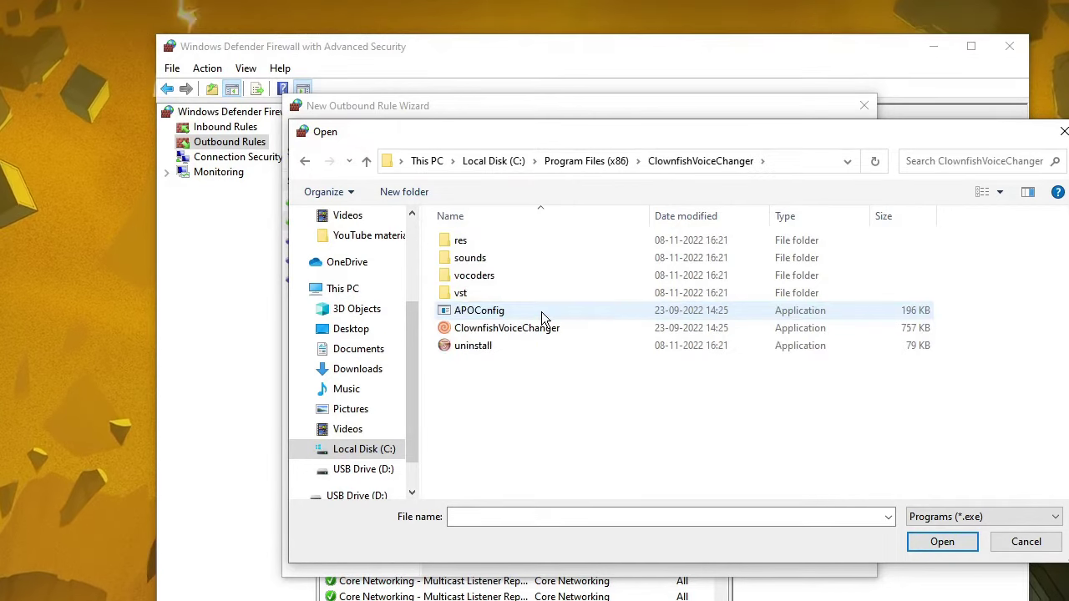
{"action": "left_click", "coordinate": [511, 334]}
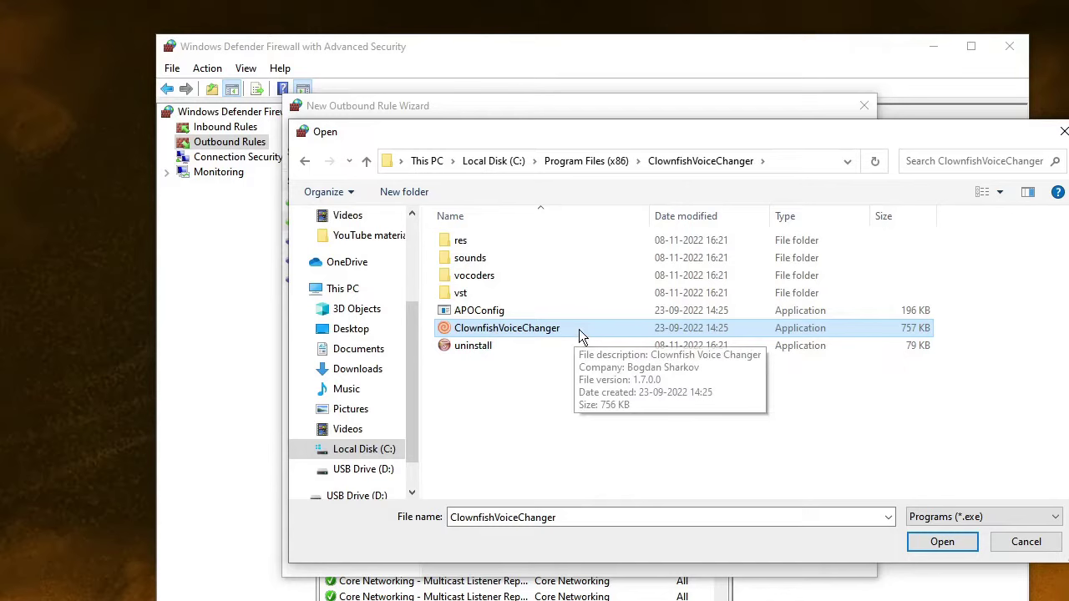
Step: Set the rule to Block on Domain, Private and Public, named 'ClownFish Voice changer BLocked'
{"action": "left_click", "coordinate": [941, 539]}
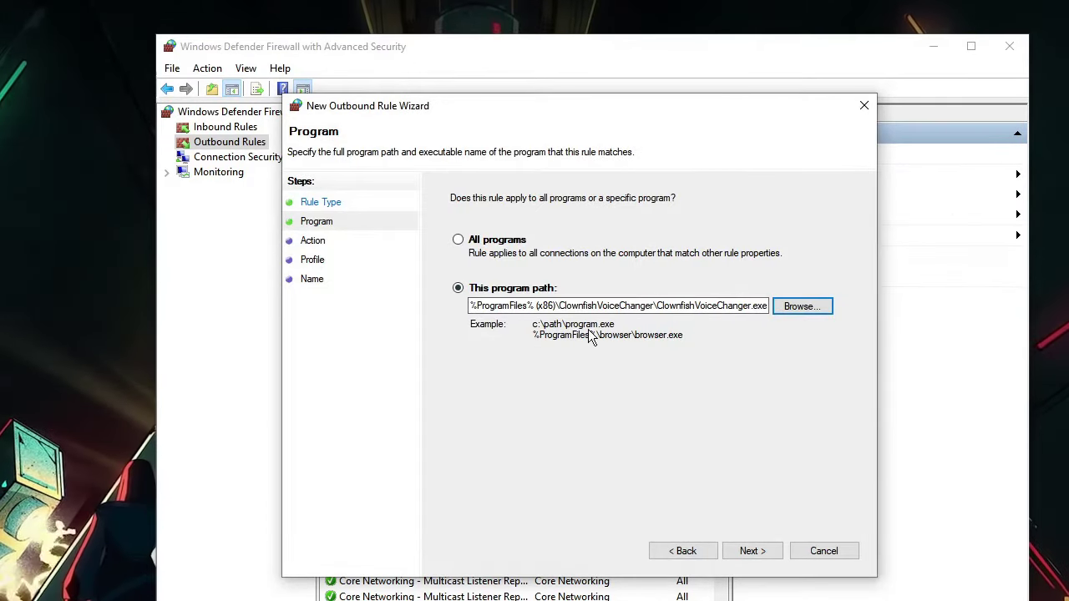
{"action": "left_click", "coordinate": [752, 554]}
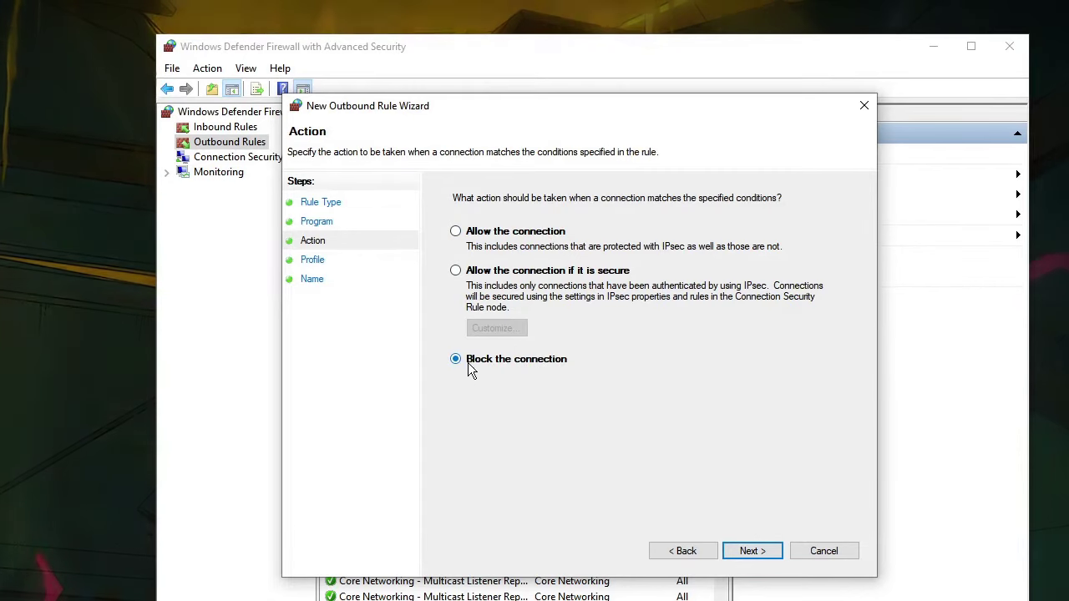
{"action": "left_click", "coordinate": [738, 555]}
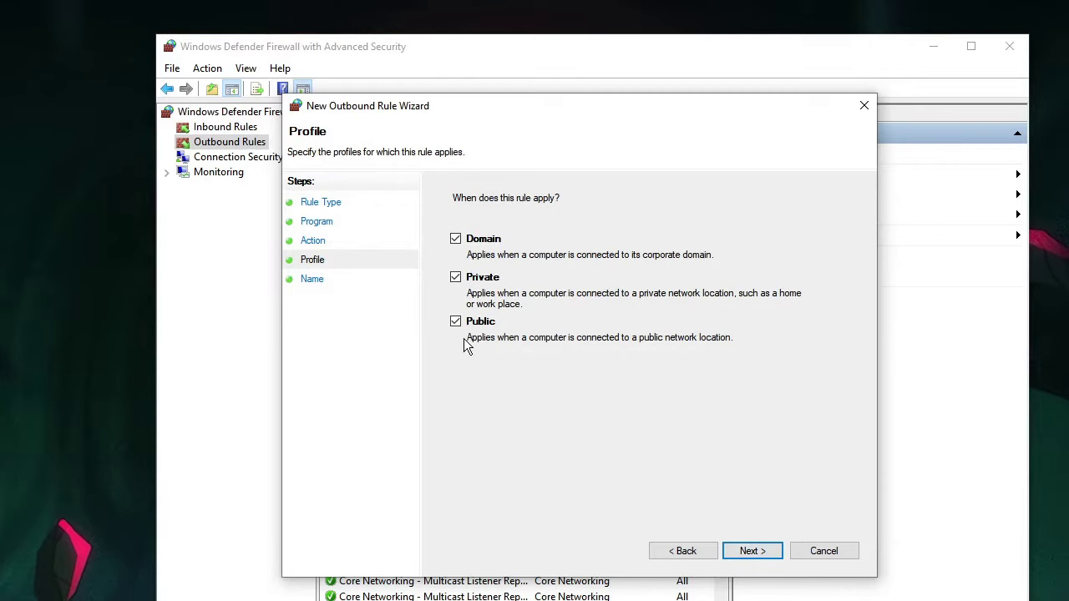
{"action": "left_click", "coordinate": [754, 551]}
{"action": "type", "text": "Clown"}
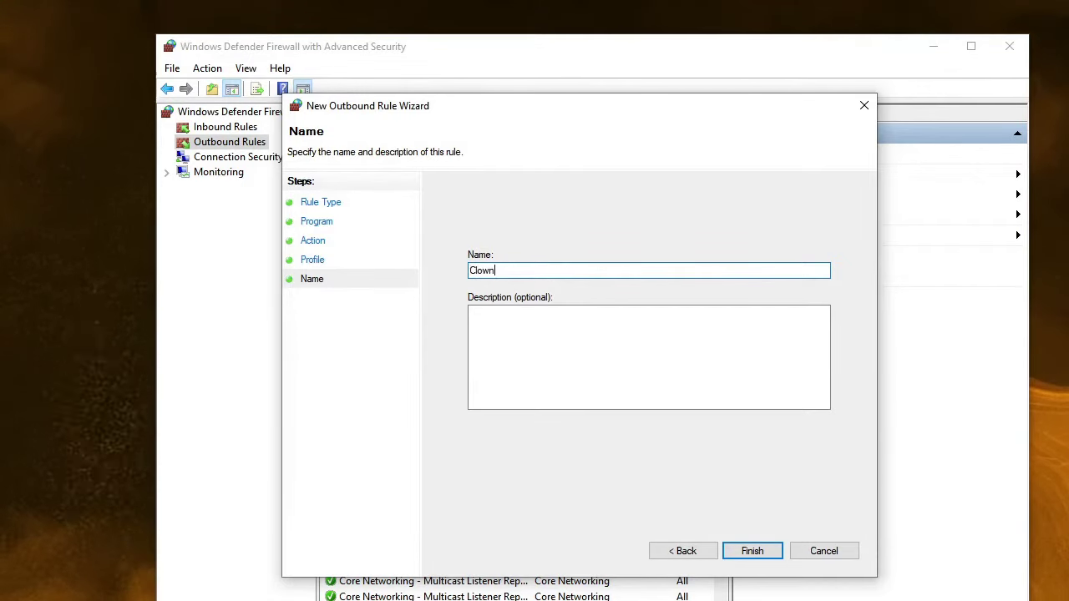
{"action": "type", "text": "Fish"}
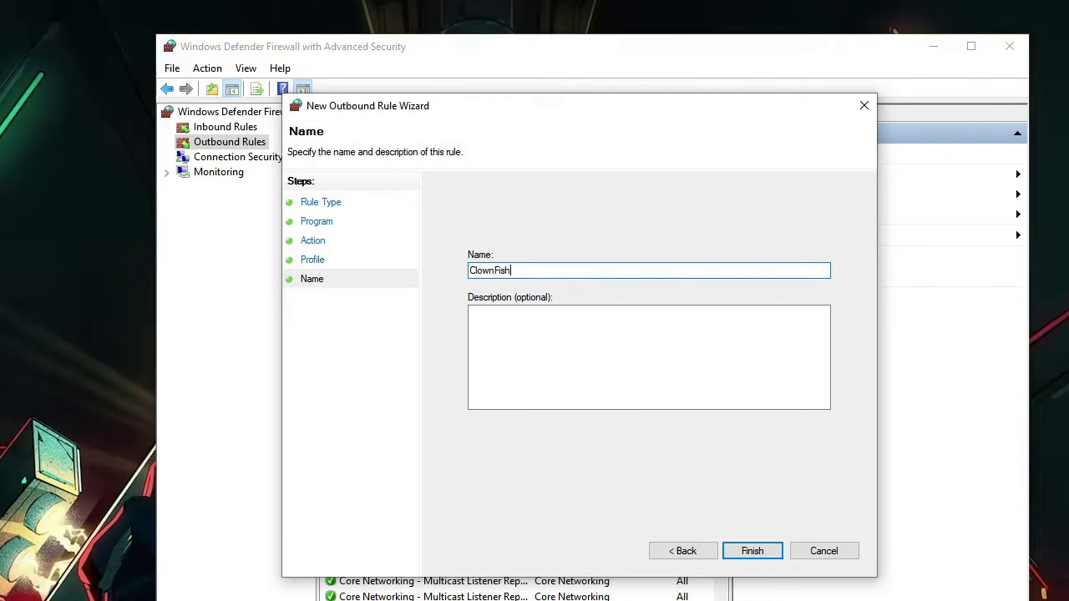
{"action": "type", "text": " Voice chang"}
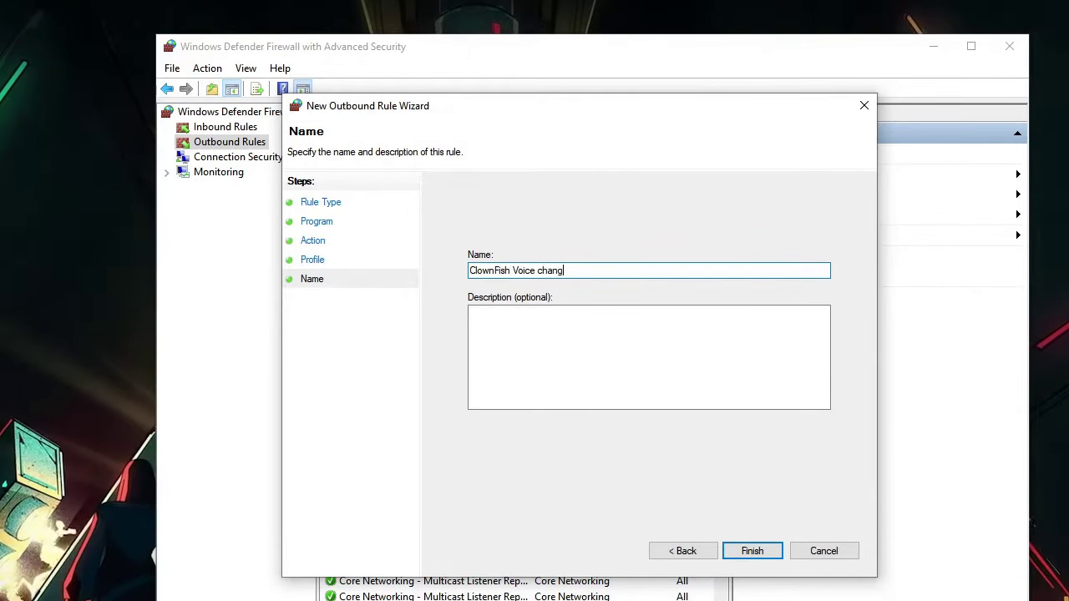
{"action": "type", "text": "er BLocked"}
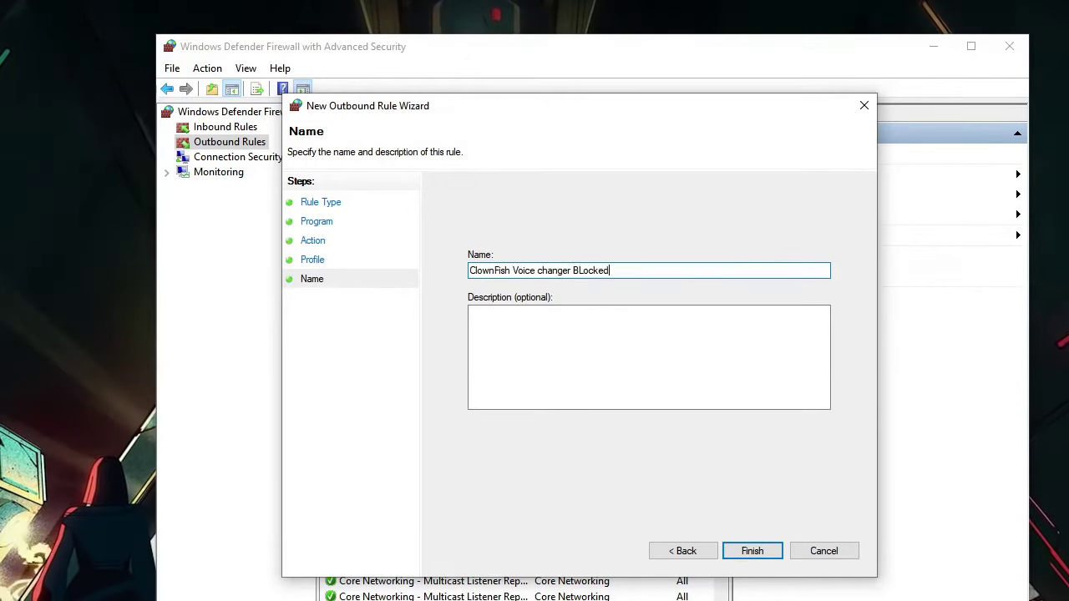
{"action": "left_click", "coordinate": [627, 361]}
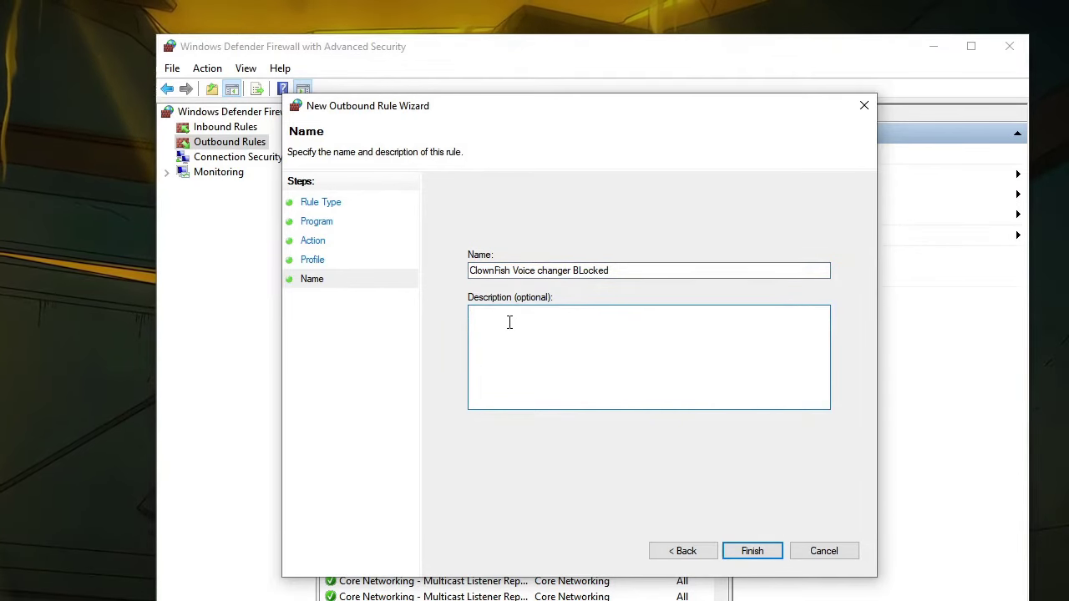
Step: Finish the wizard, select the new rule, and widen the list to show Enabled and Block
{"action": "left_click", "coordinate": [759, 554]}
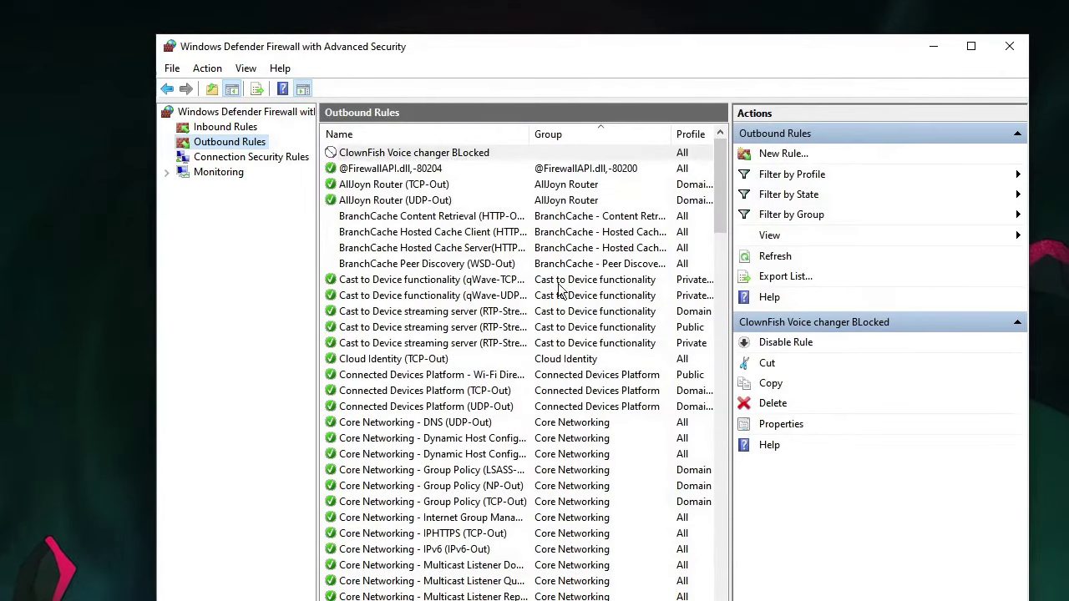
{"action": "left_click", "coordinate": [368, 201]}
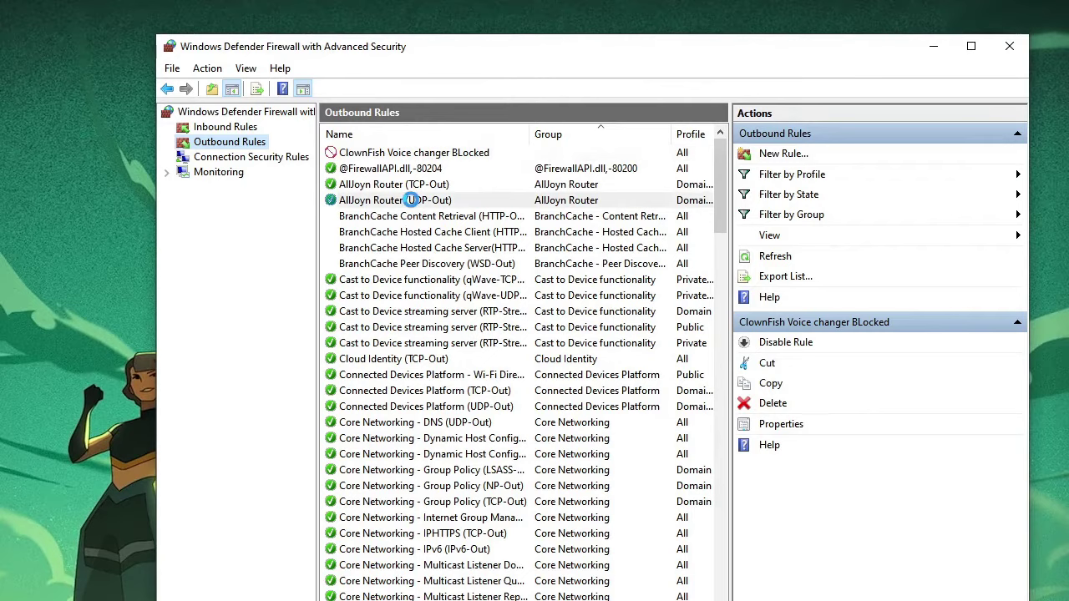
{"action": "left_click", "coordinate": [415, 156]}
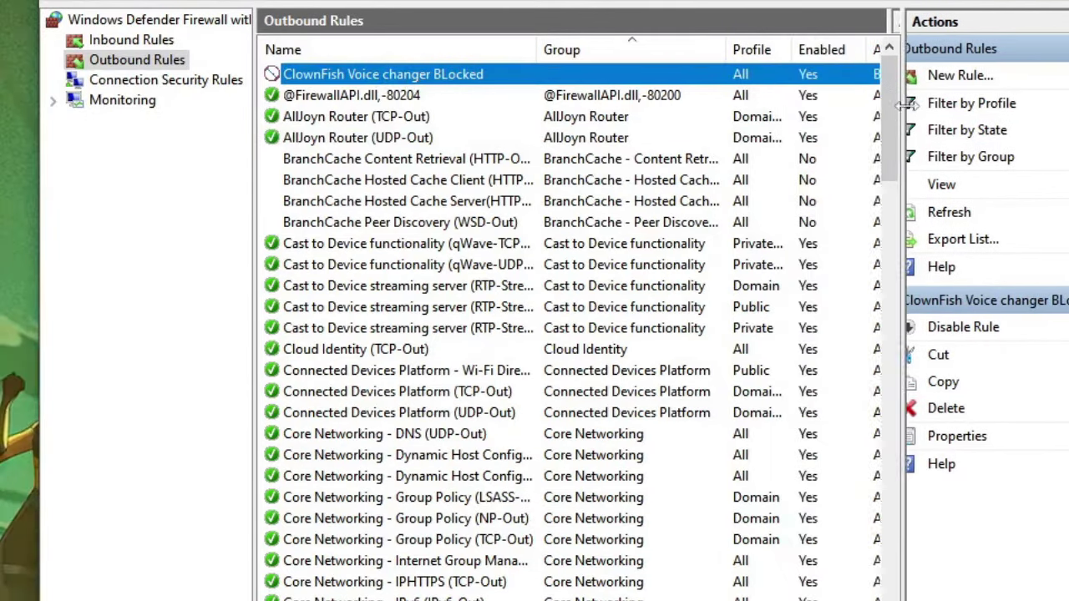
{"action": "left_click_drag", "start_coordinate": [800, 91], "coordinate": [982, 88]}
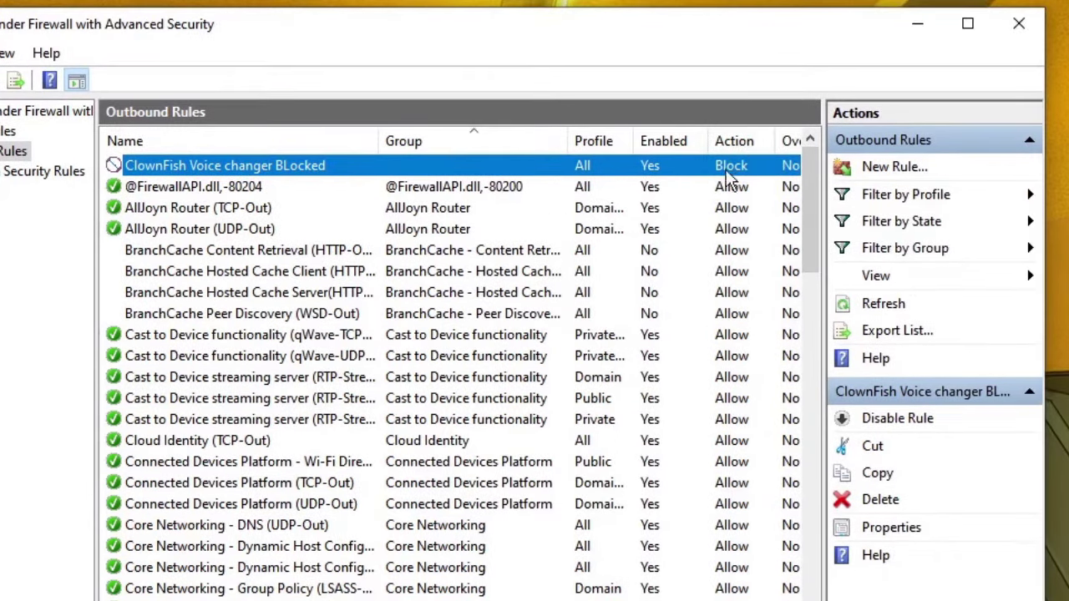
{"action": "double_click", "coordinate": [731, 168]}
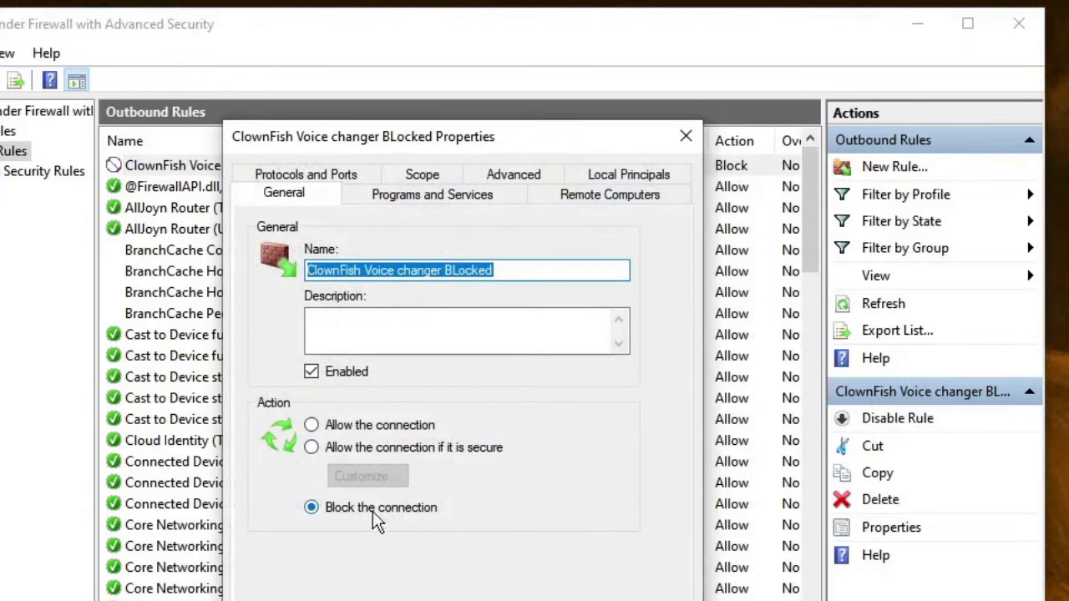
{"action": "left_click", "coordinate": [436, 194]}
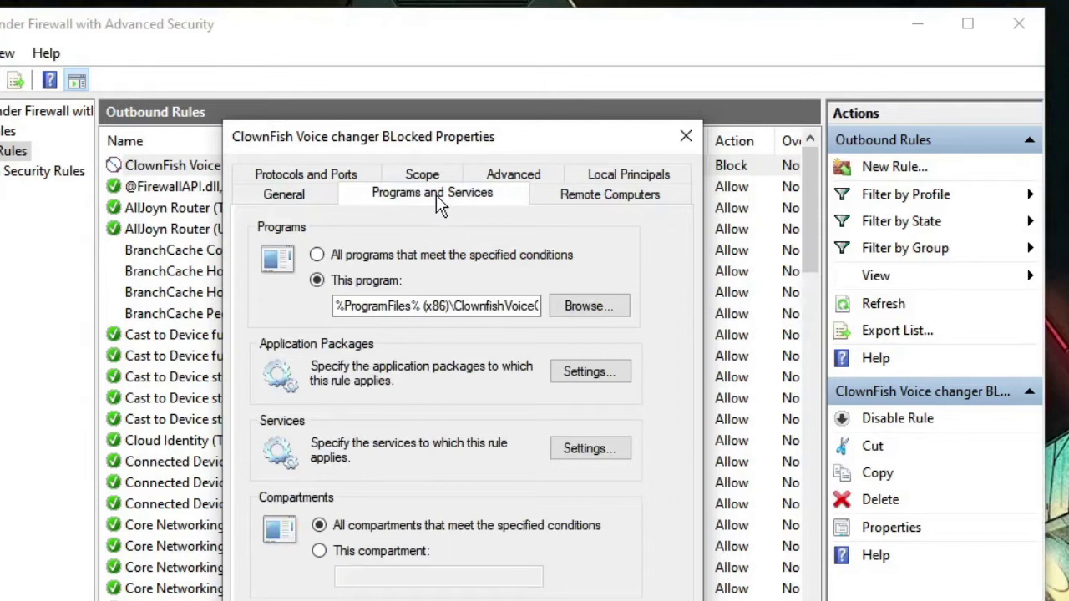
{"action": "left_click", "coordinate": [597, 194]}
{"action": "left_click", "coordinate": [392, 190]}
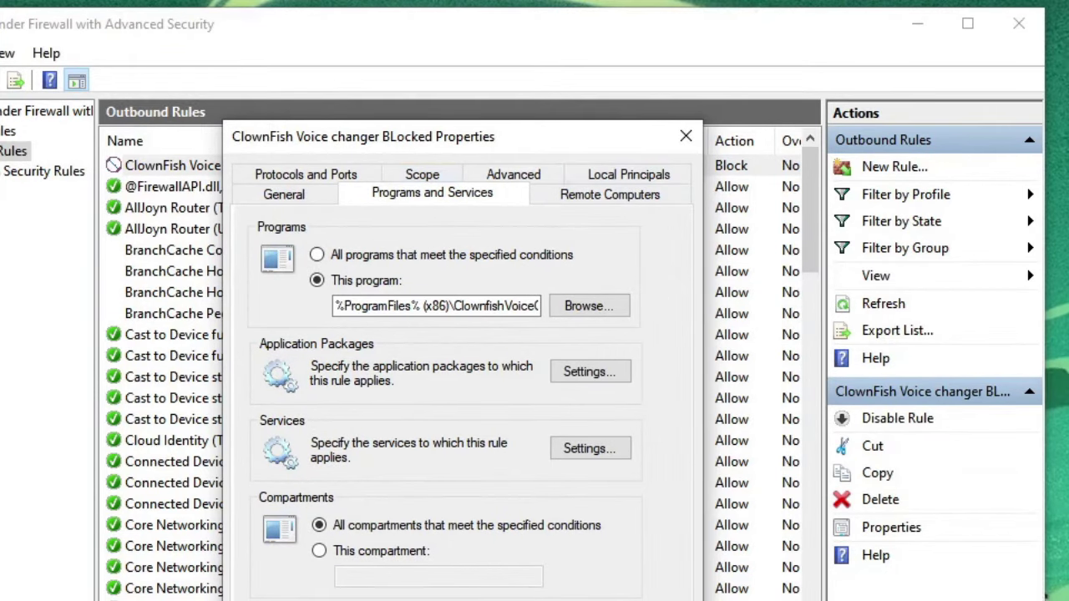
{"action": "key", "text": "Escape"}
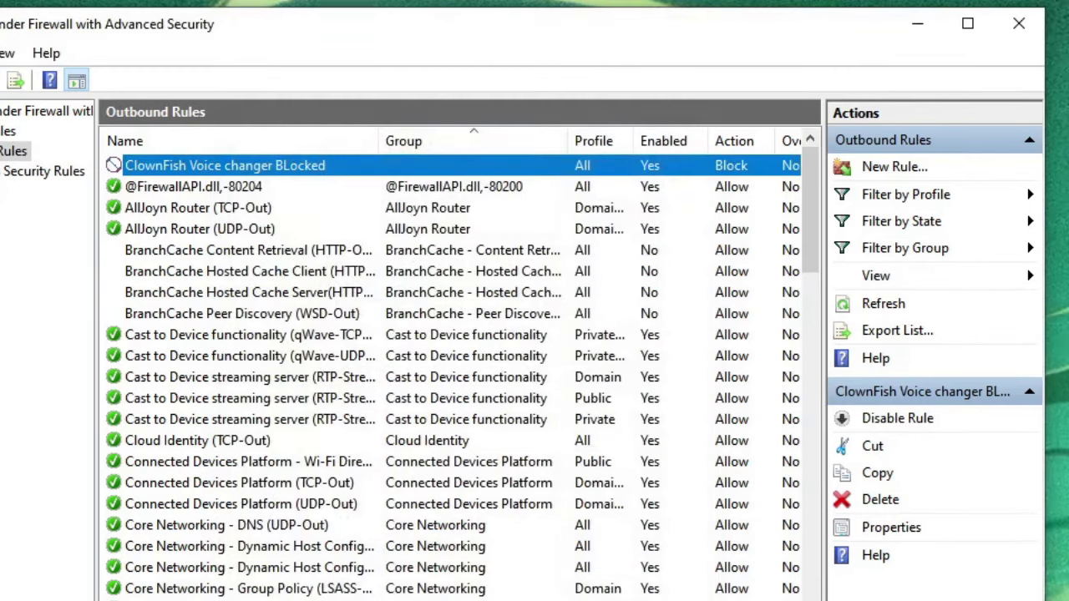